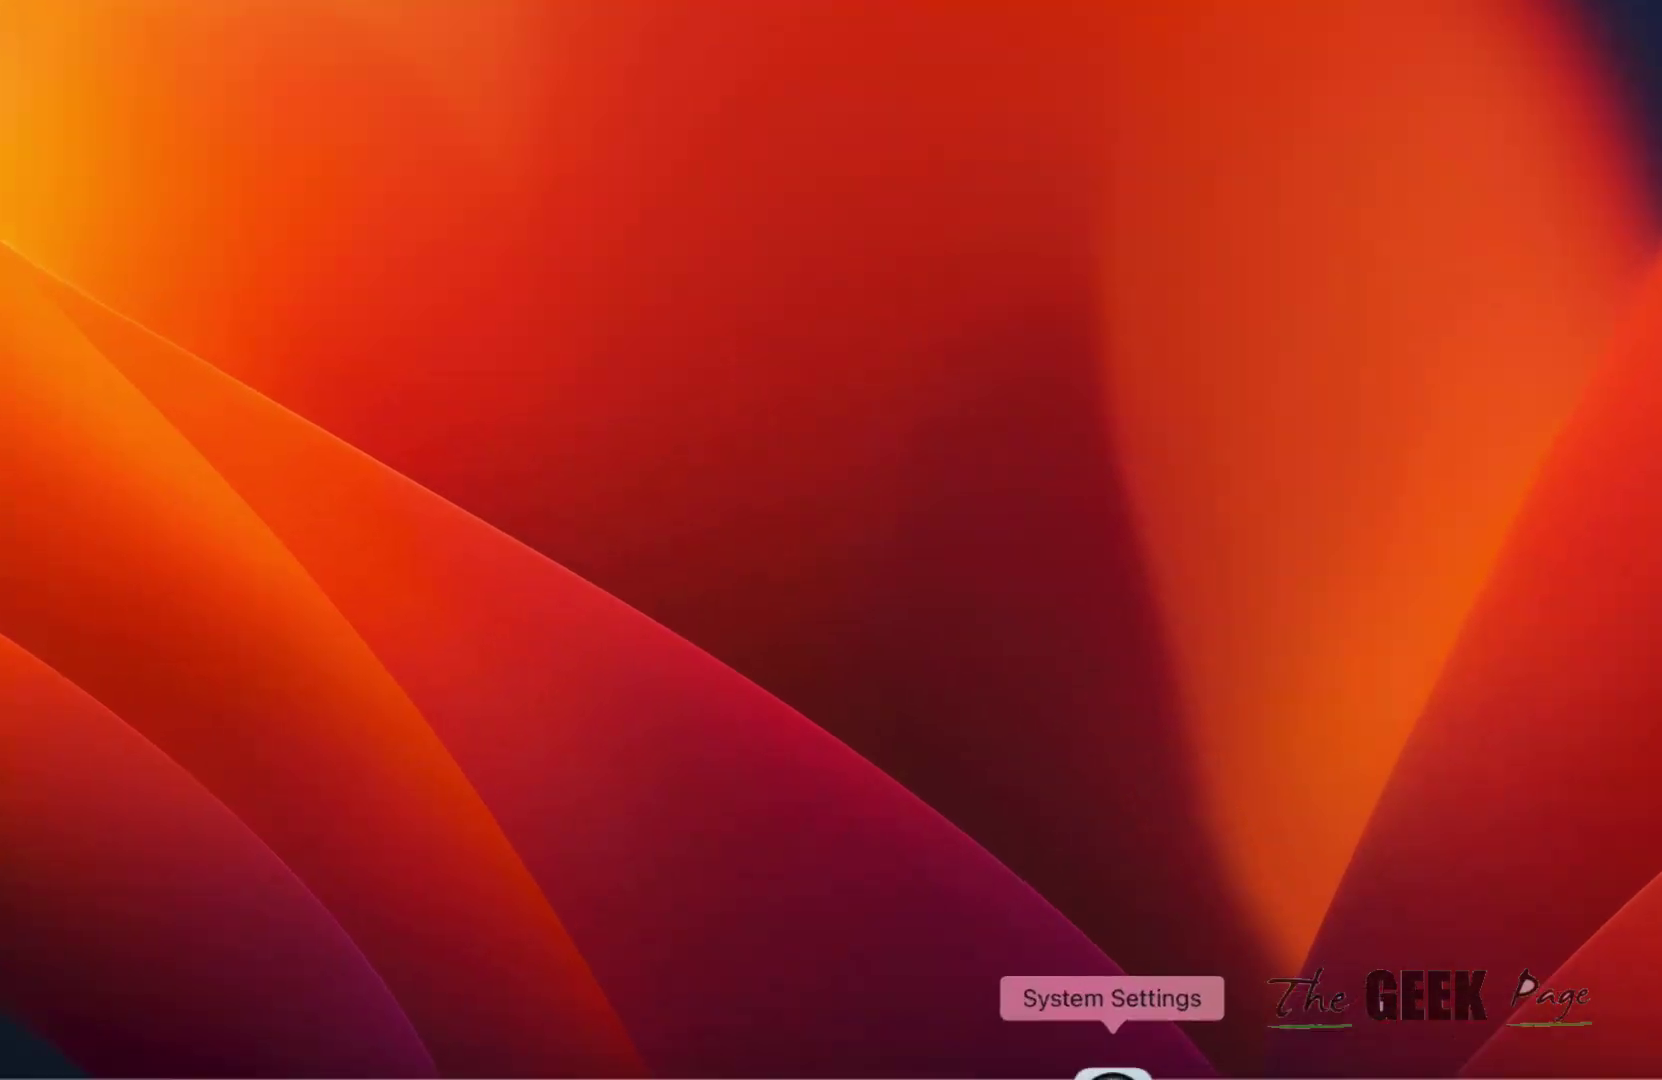
Select iPhone Microphone (Continuity Camera) as the input device on the Sound settings page.
left_click(1113, 1076)
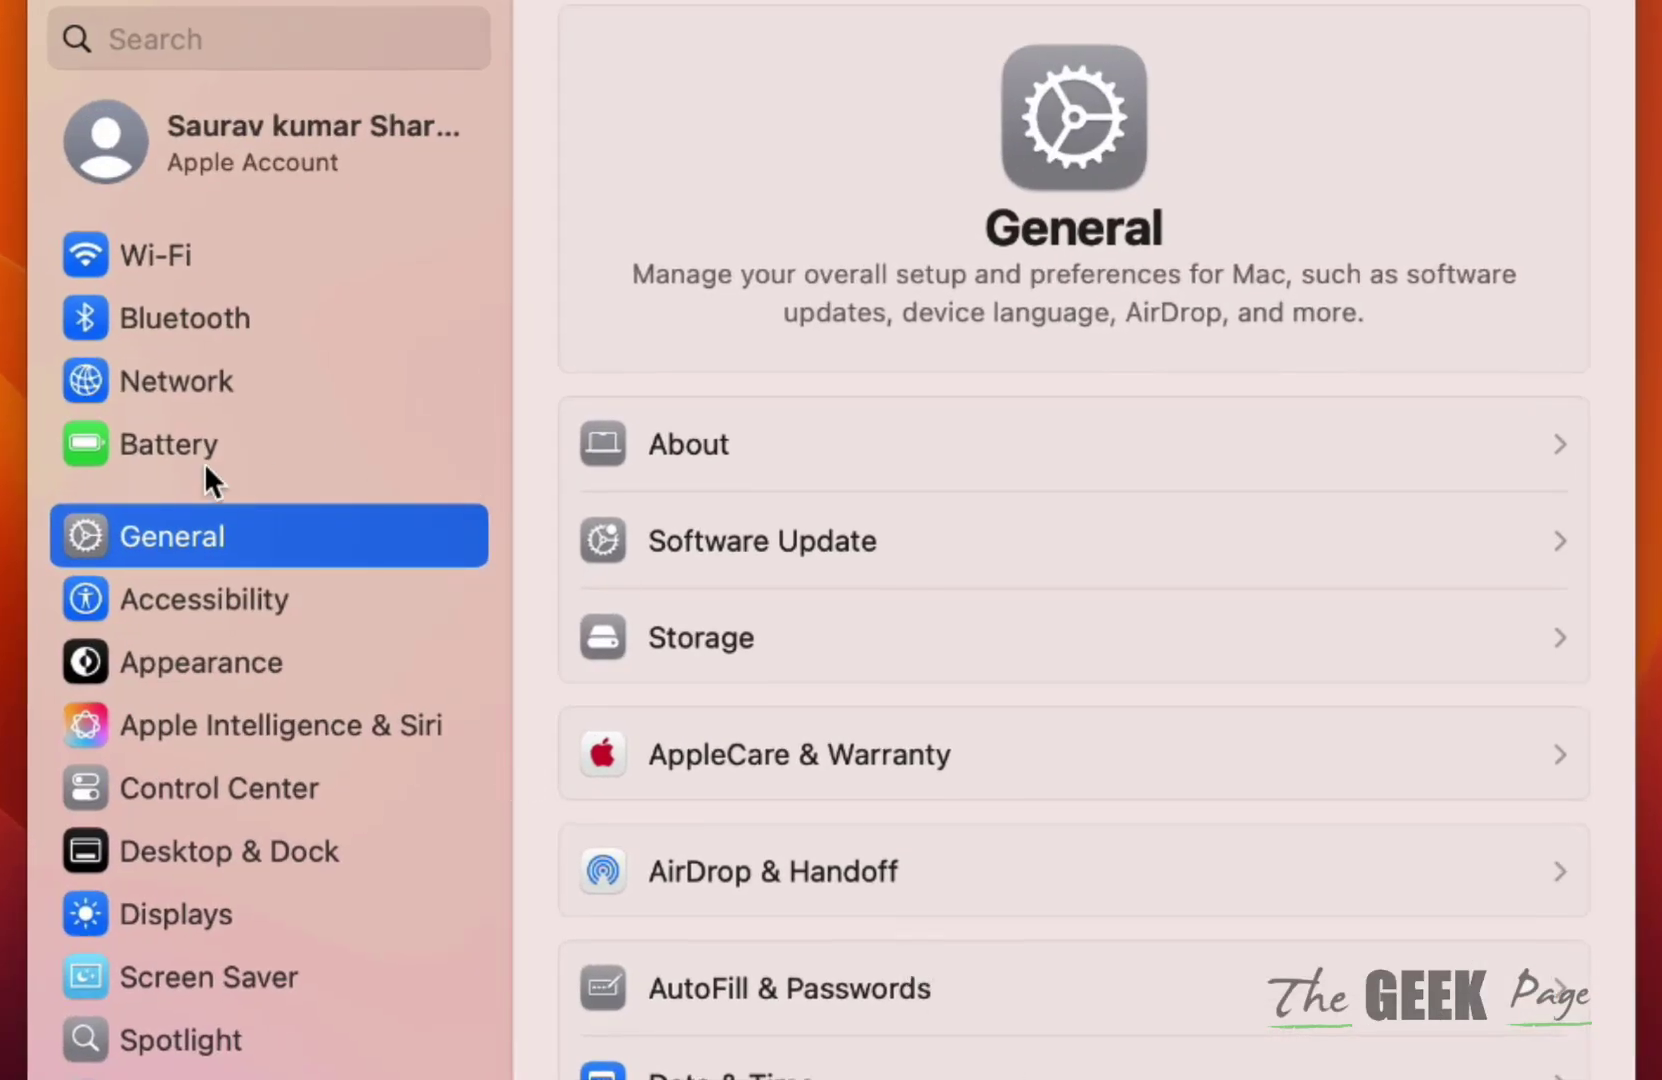
scroll(215, 546, "down", 3)
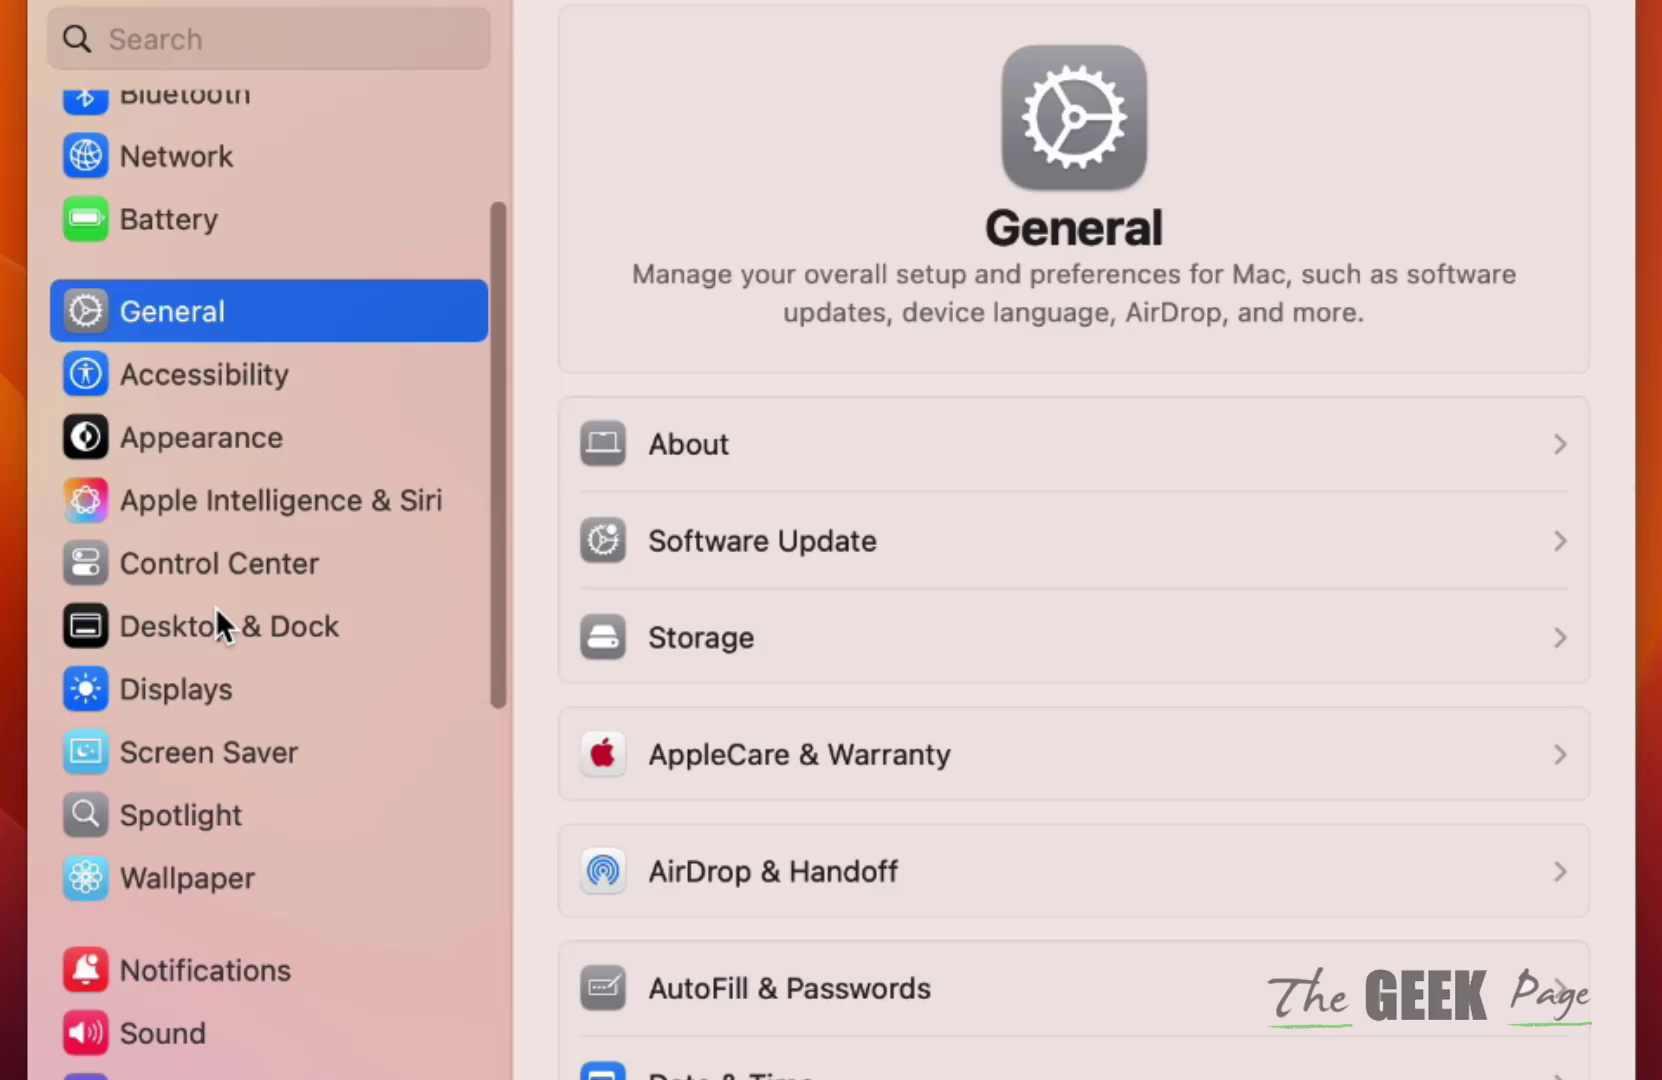
scroll(215, 607, "down", 3)
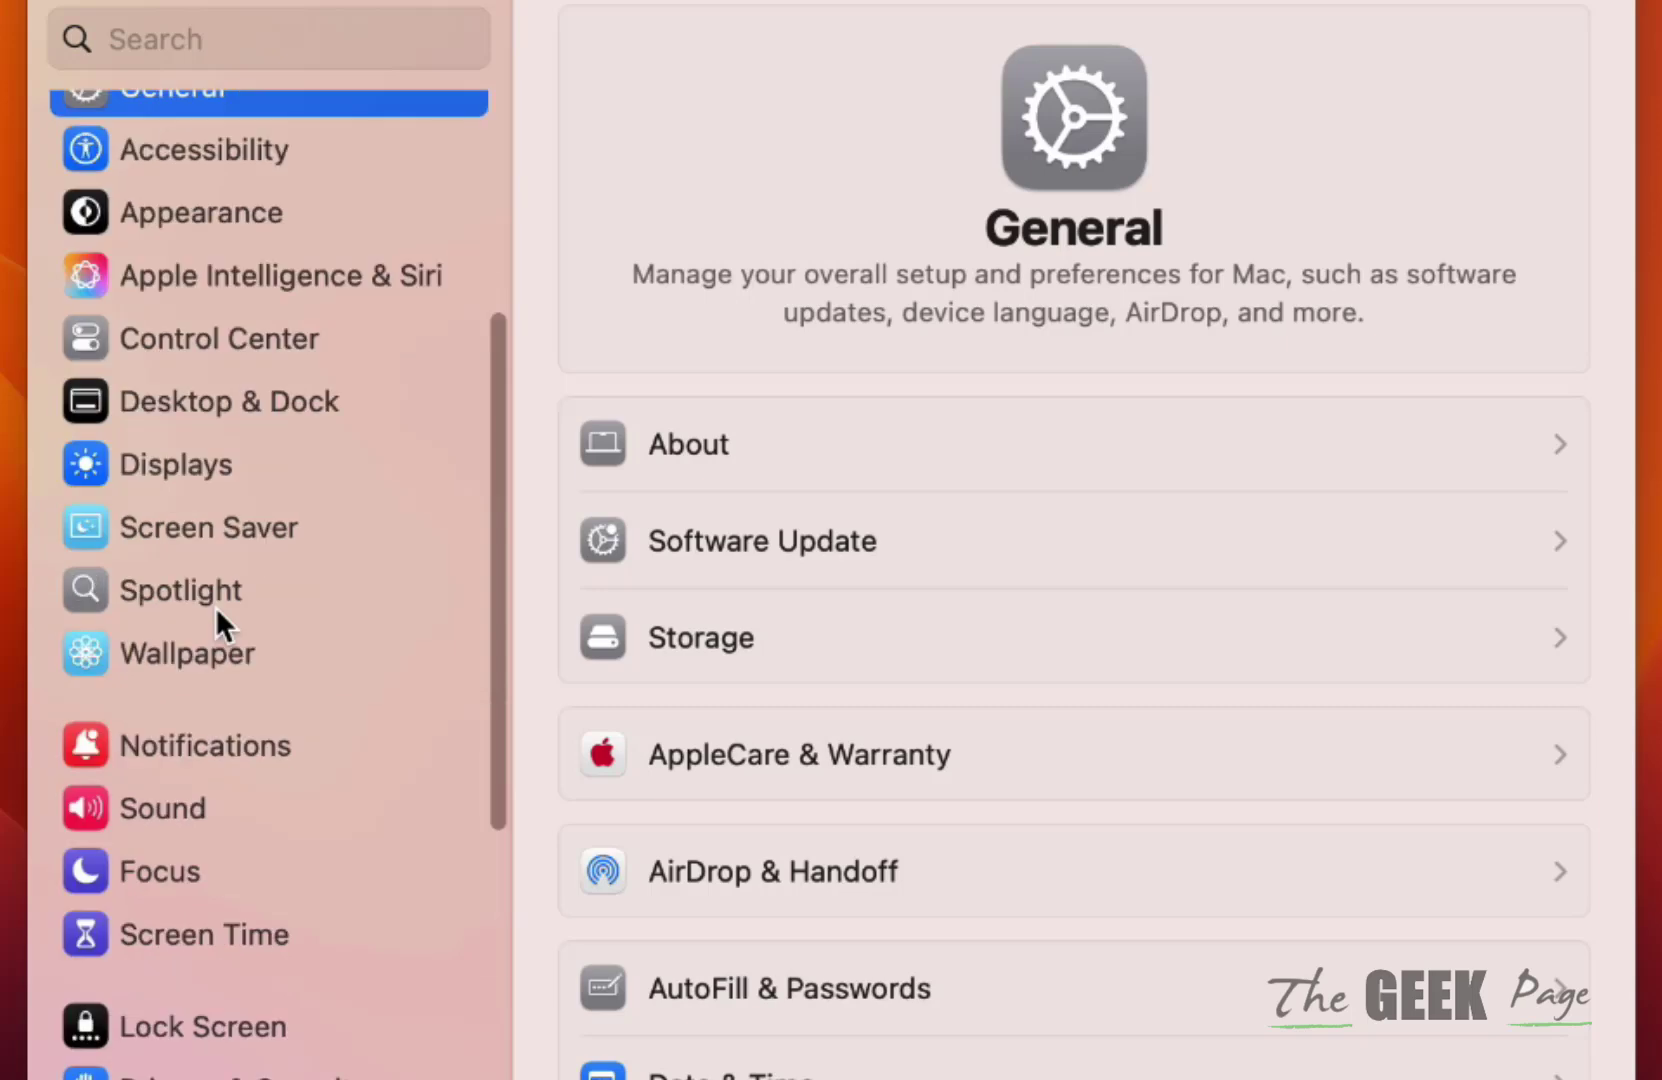
left_click(193, 822)
scroll(903, 520, "down", 3)
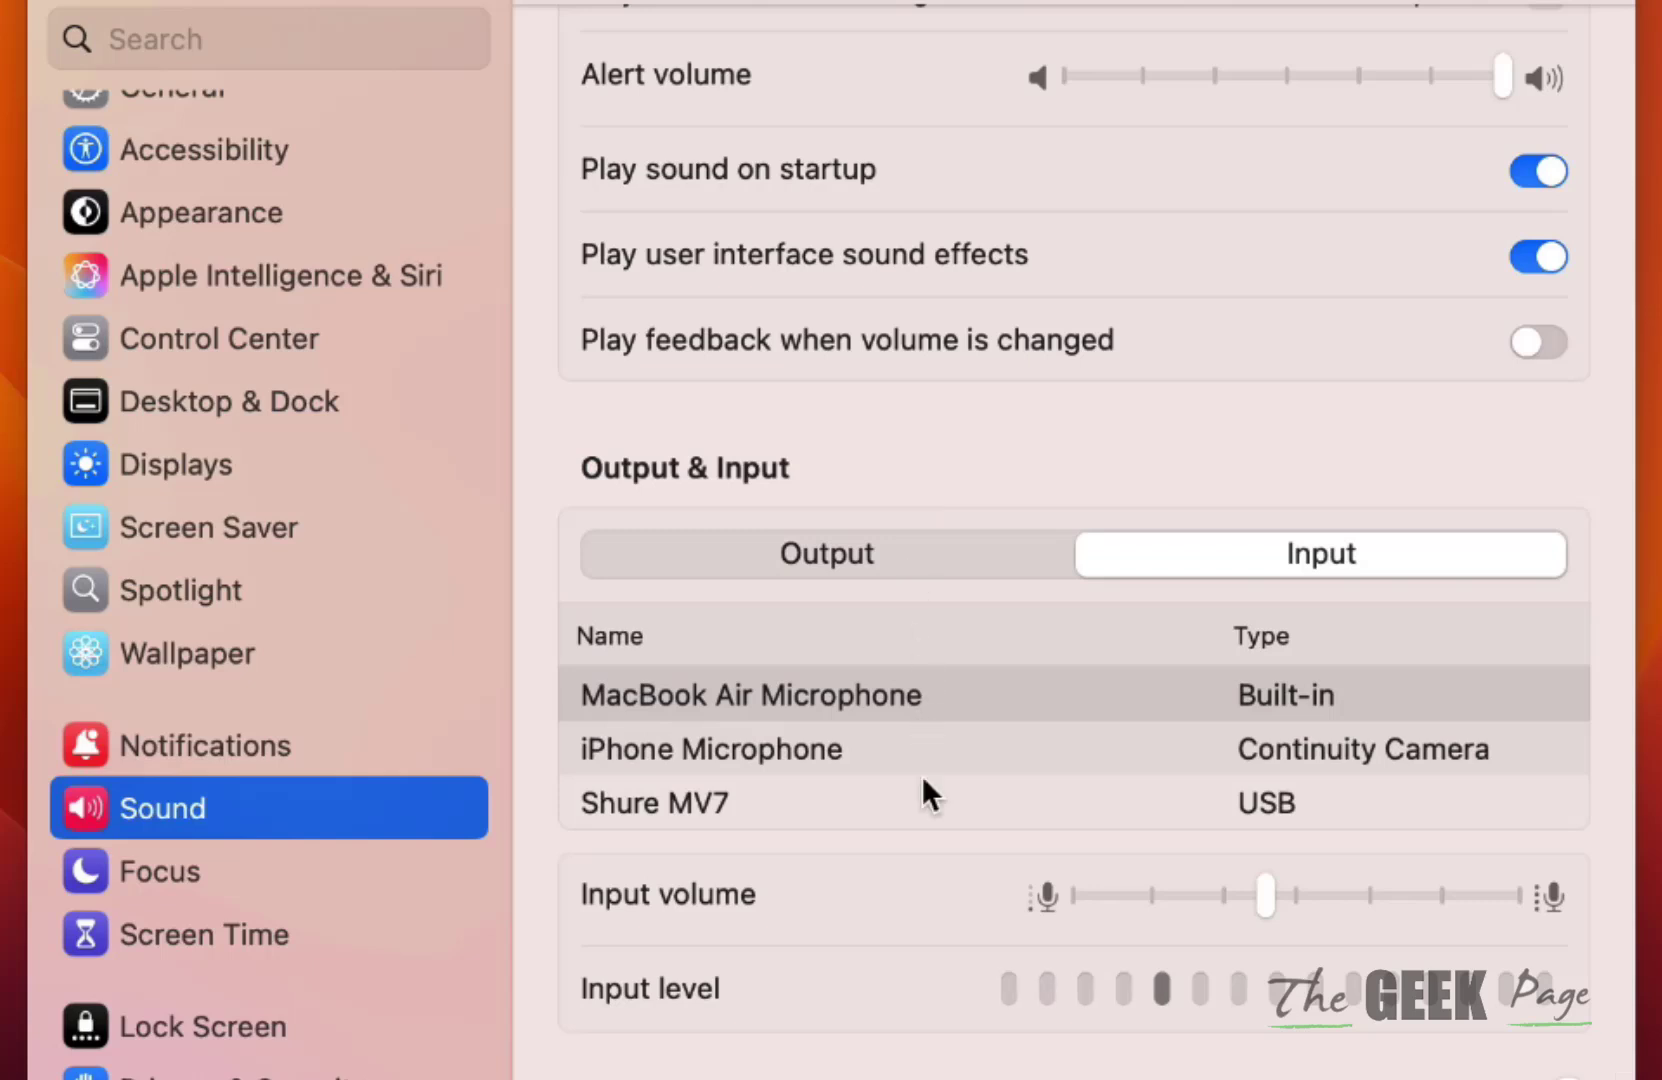
left_click(790, 755)
scroll(1056, 763, "up", 2)
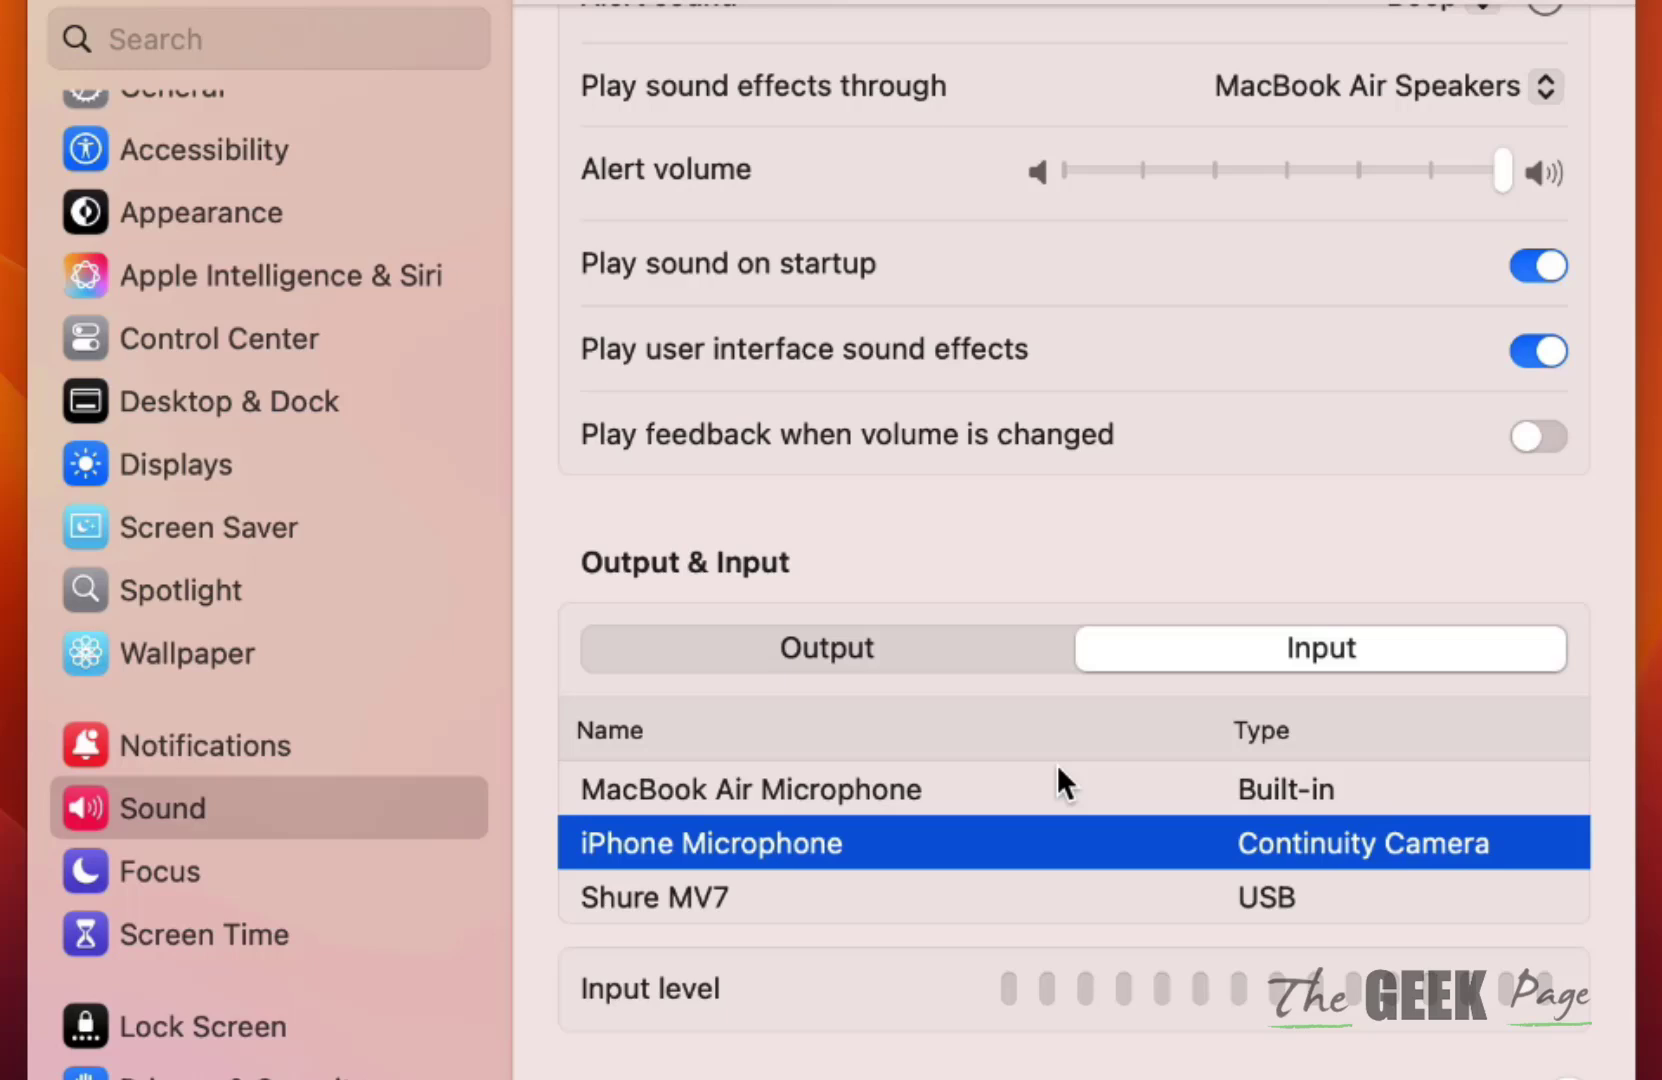